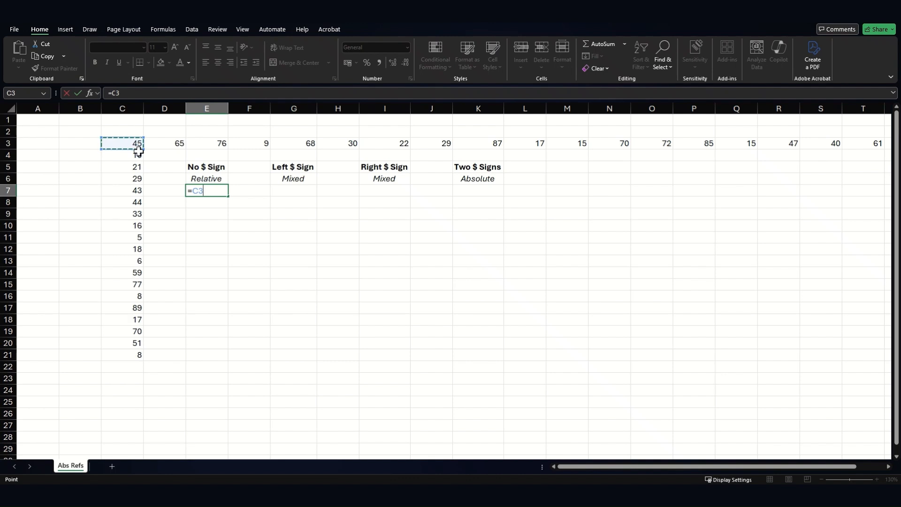
Step: Enter the formula =C3 in E7 and switch the sheet to display formulas instead of values
{"action": "key", "text": "ctrl+Return"}
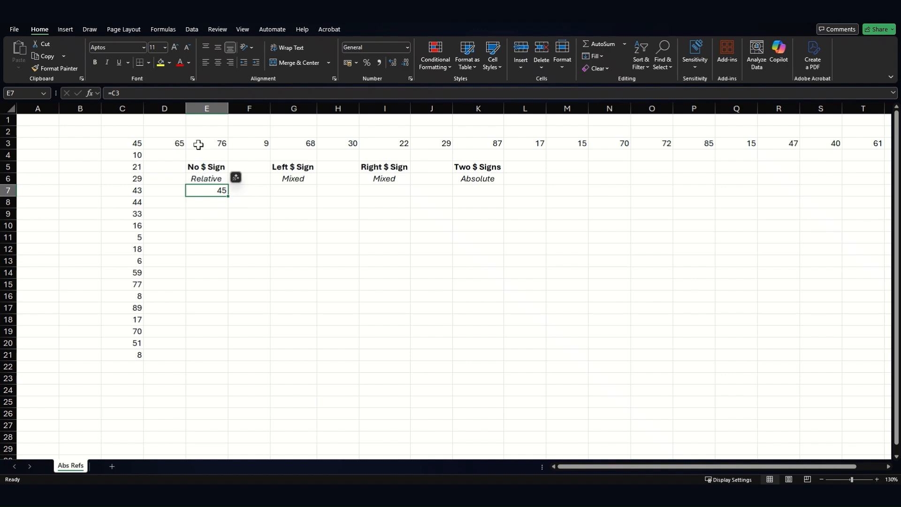
{"action": "left_click", "coordinate": [170, 33]}
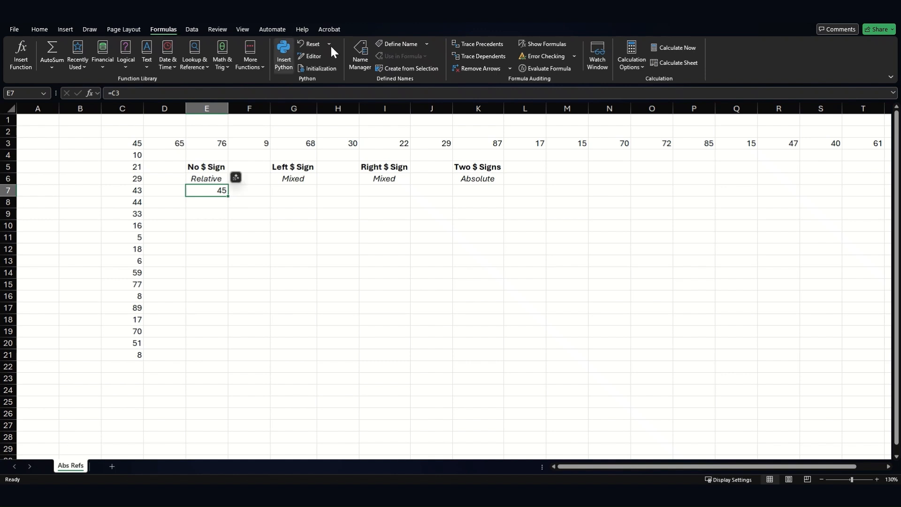
{"action": "left_click", "coordinate": [532, 45]}
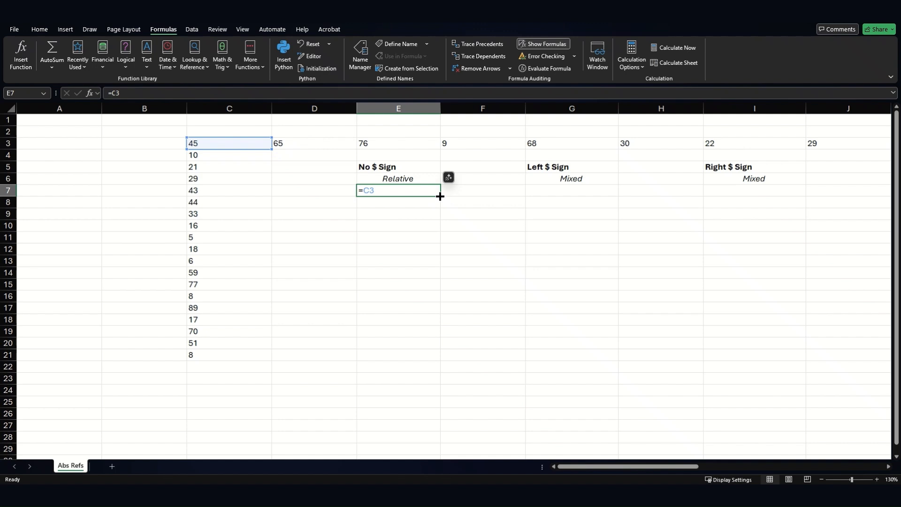
Step: Fill the E7 formula down through E21
{"action": "left_click_drag", "start_coordinate": [439, 197], "coordinate": [439, 362]}
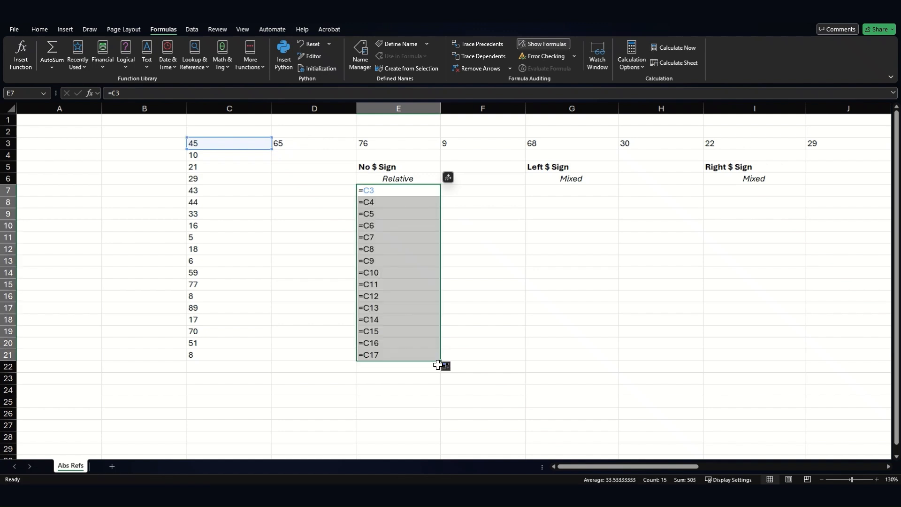
Step: Inspect the references in the filled formulas of column E, cell by cell
{"action": "left_click", "coordinate": [384, 202]}
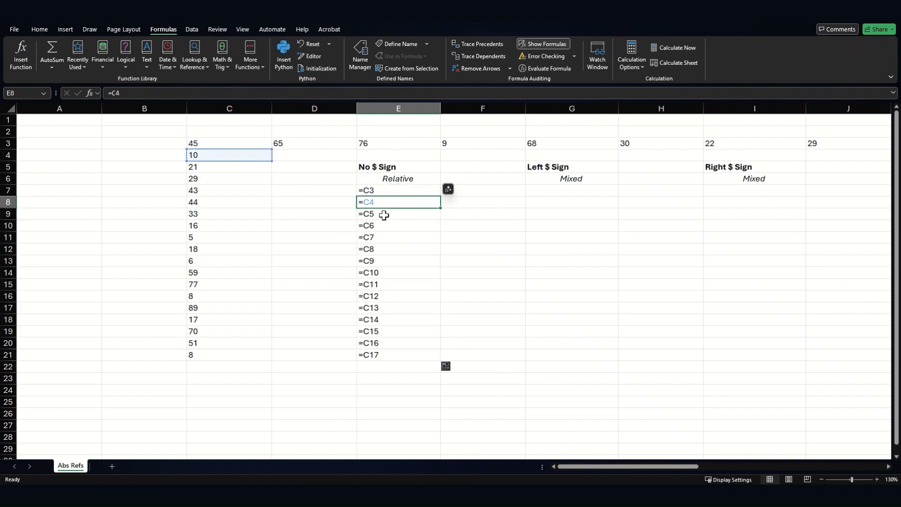
{"action": "left_click", "coordinate": [384, 214]}
{"action": "left_click", "coordinate": [382, 226]}
{"action": "left_click", "coordinate": [382, 239]}
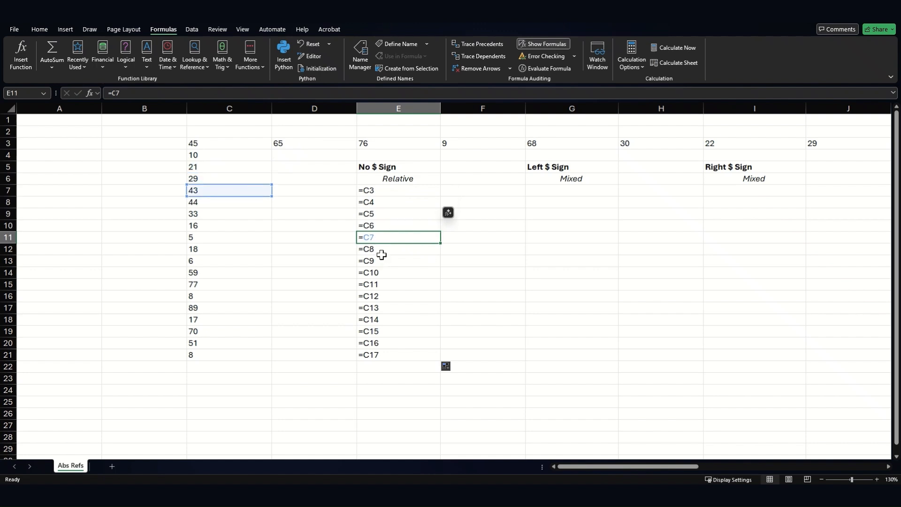
{"action": "left_click", "coordinate": [382, 250]}
{"action": "left_click", "coordinate": [378, 261]}
{"action": "left_click", "coordinate": [391, 308]}
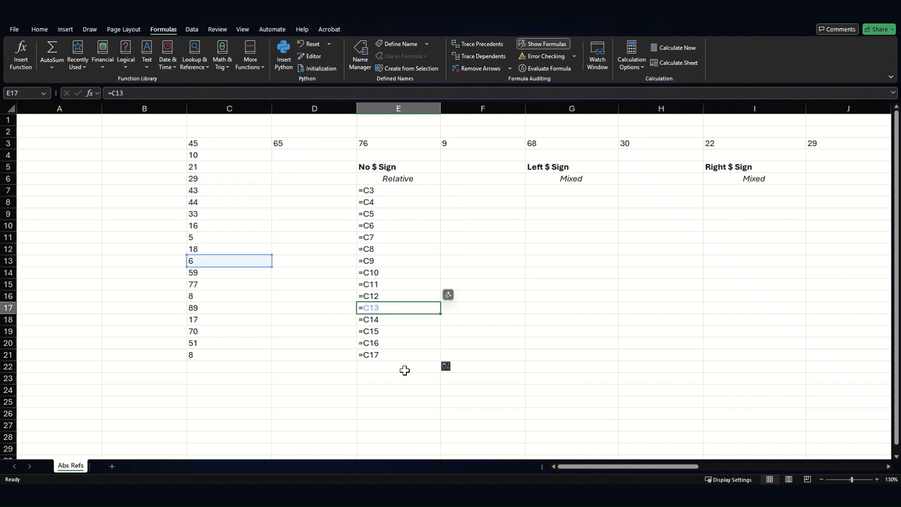
{"action": "left_click", "coordinate": [394, 354]}
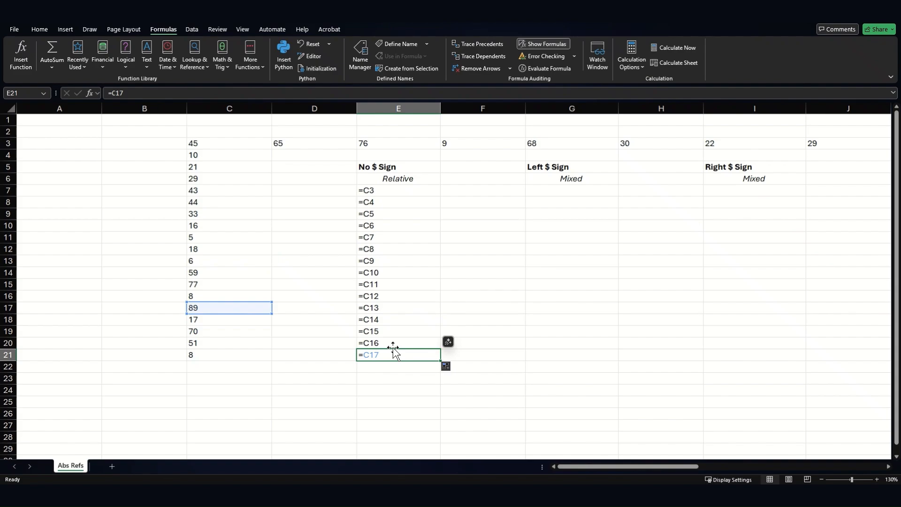
Step: Copy the E7:E21 formulas one column right into F7:F21
{"action": "left_click", "coordinate": [386, 190]}
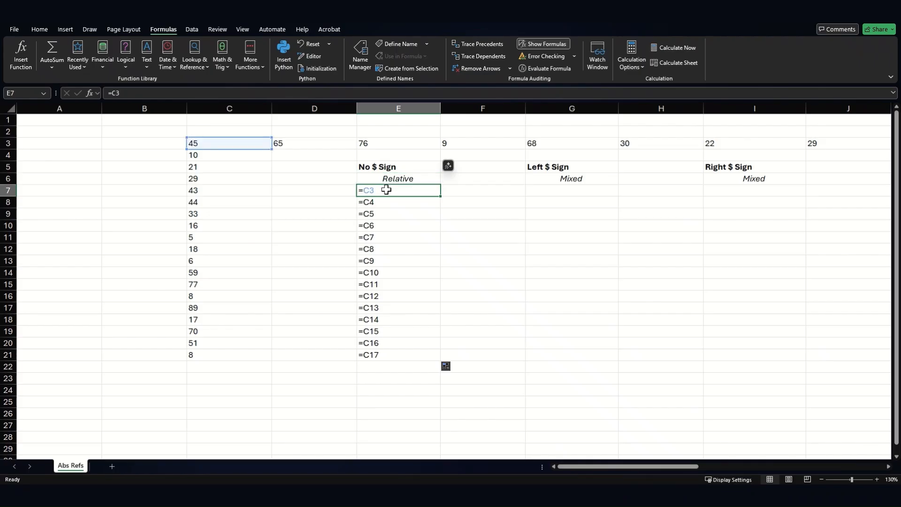
{"action": "left_click_drag", "start_coordinate": [386, 190], "coordinate": [385, 346]}
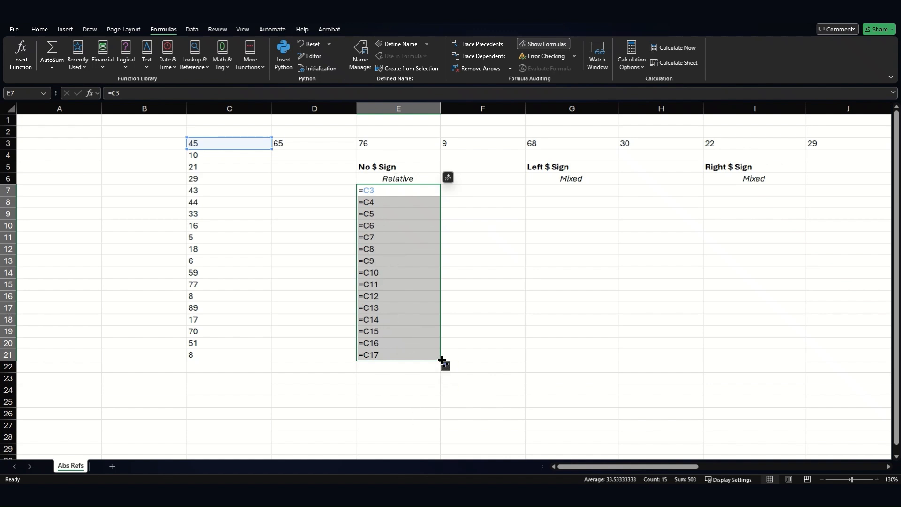
{"action": "left_click_drag", "start_coordinate": [441, 361], "coordinate": [510, 360]}
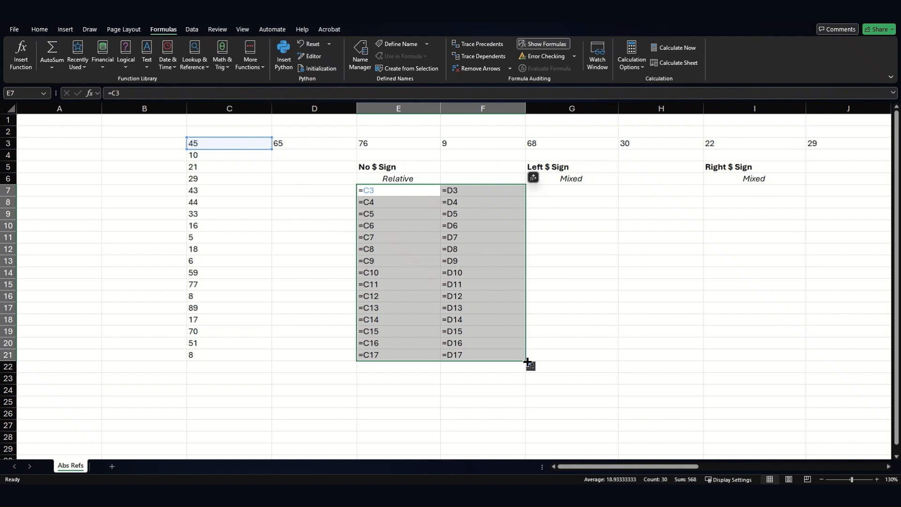
Step: Show values again and compare the results in columns E and F with the source numbers in columns C and D
{"action": "left_click", "coordinate": [545, 41]}
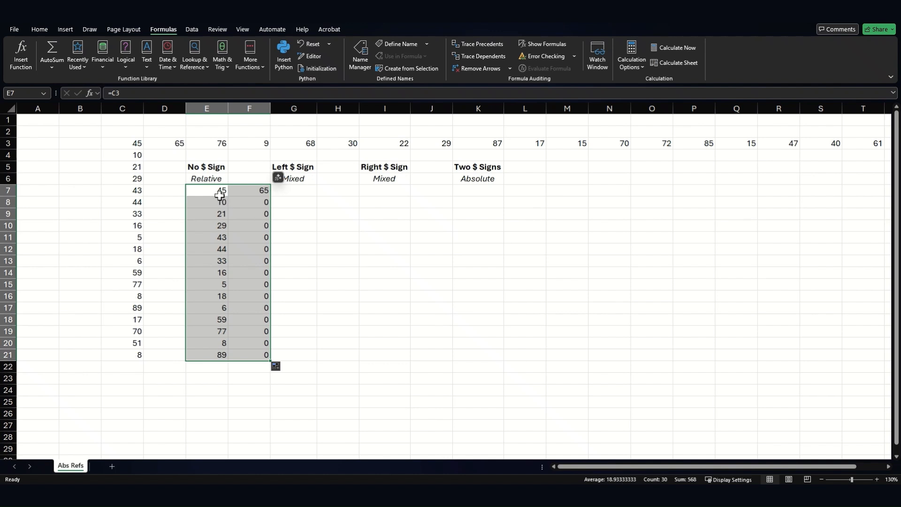
{"action": "left_click_drag", "start_coordinate": [140, 143], "coordinate": [173, 316]}
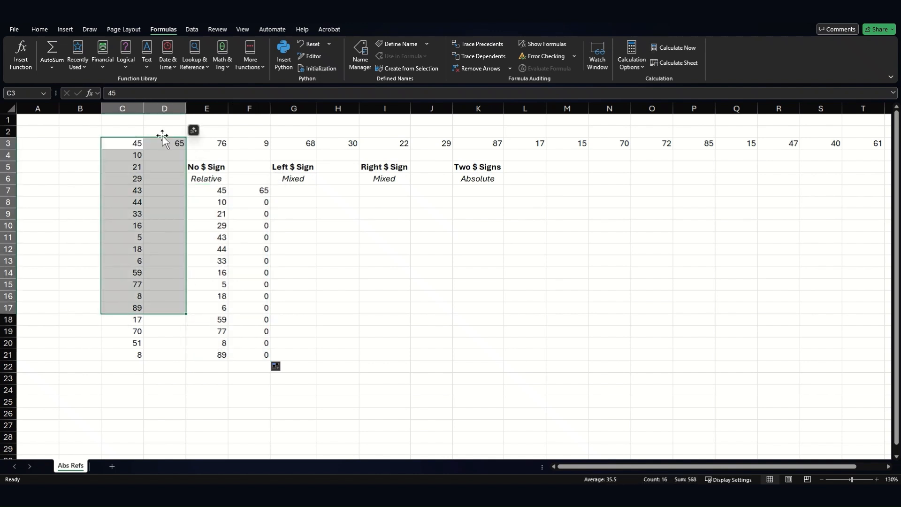
{"action": "left_click_drag", "start_coordinate": [220, 190], "coordinate": [219, 225]}
{"action": "left_click_drag", "start_coordinate": [240, 307], "coordinate": [258, 362]}
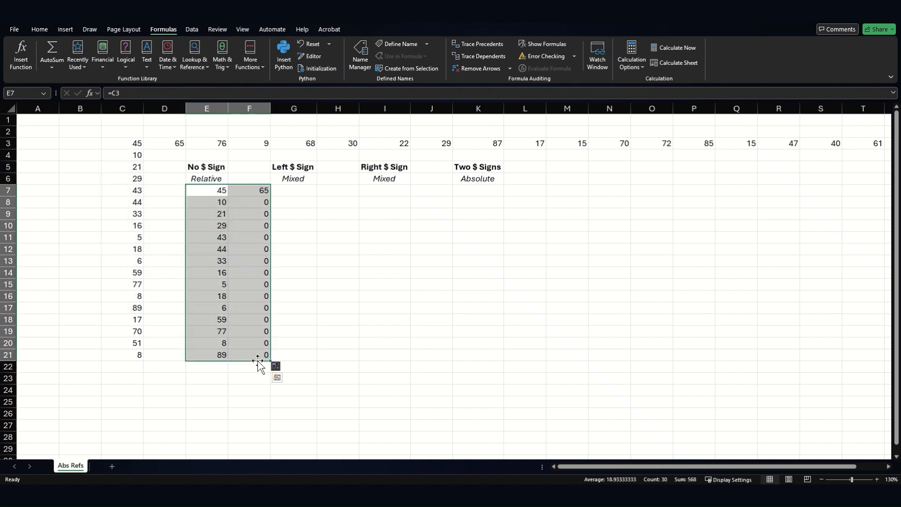
{"action": "left_click", "coordinate": [361, 252]}
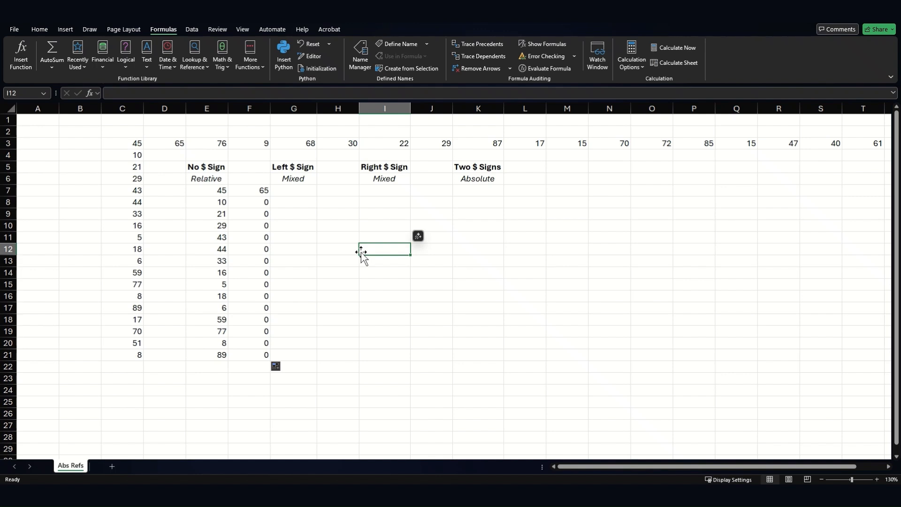
Step: Display formulas again and start a formula in G7 that references C3
{"action": "left_click", "coordinate": [279, 191]}
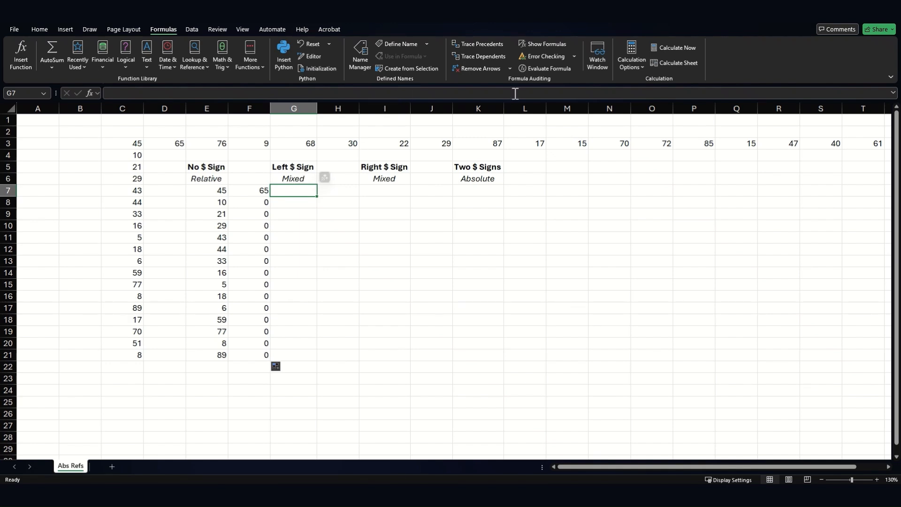
{"action": "left_click", "coordinate": [535, 43]}
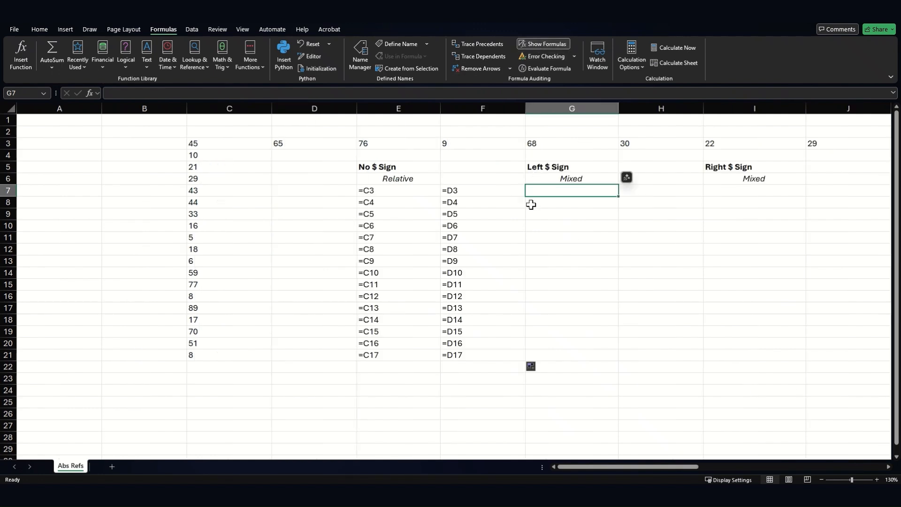
{"action": "type", "text": "="}
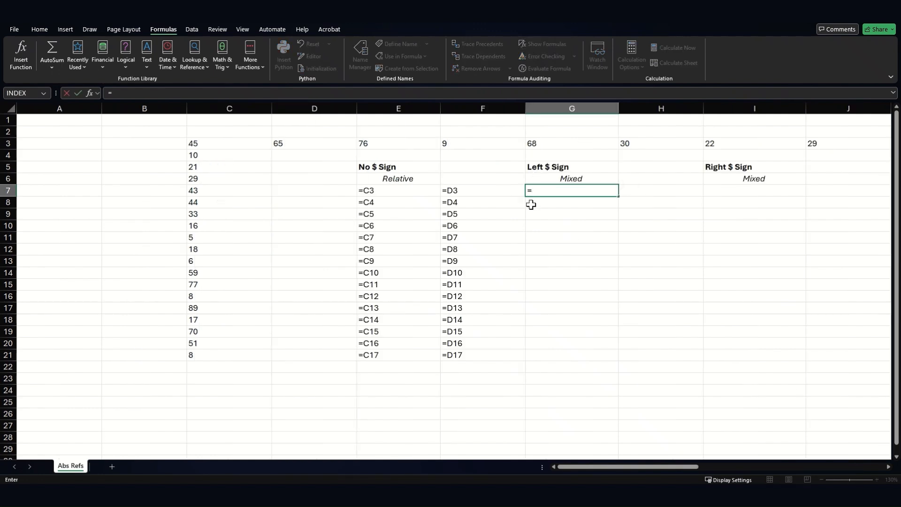
{"action": "left_click", "coordinate": [199, 142]}
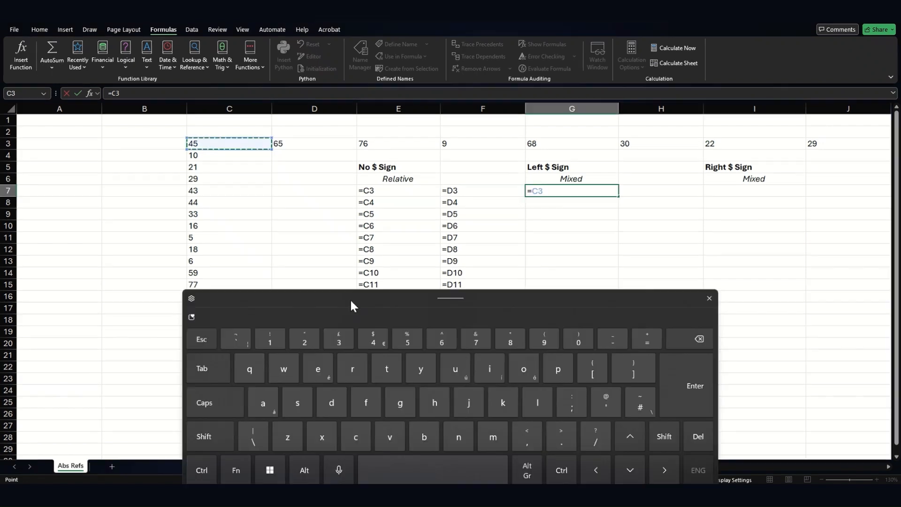
{"action": "left_click_drag", "start_coordinate": [350, 299], "coordinate": [422, 257]}
Step: Cycle the C3 reference's anchoring until it reads $C3, then confirm the formula in G7
{"action": "left_click", "coordinate": [303, 429]}
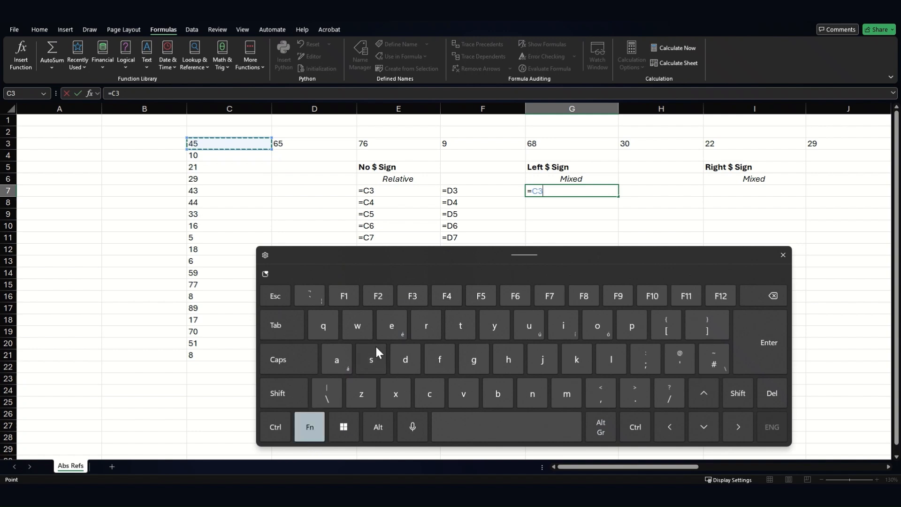
{"action": "left_click", "coordinate": [447, 296]}
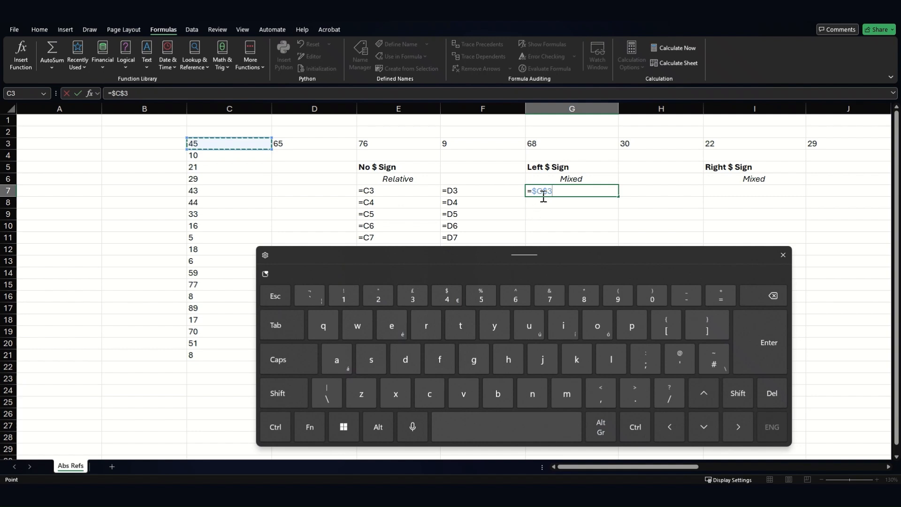
{"action": "left_click", "coordinate": [310, 427]}
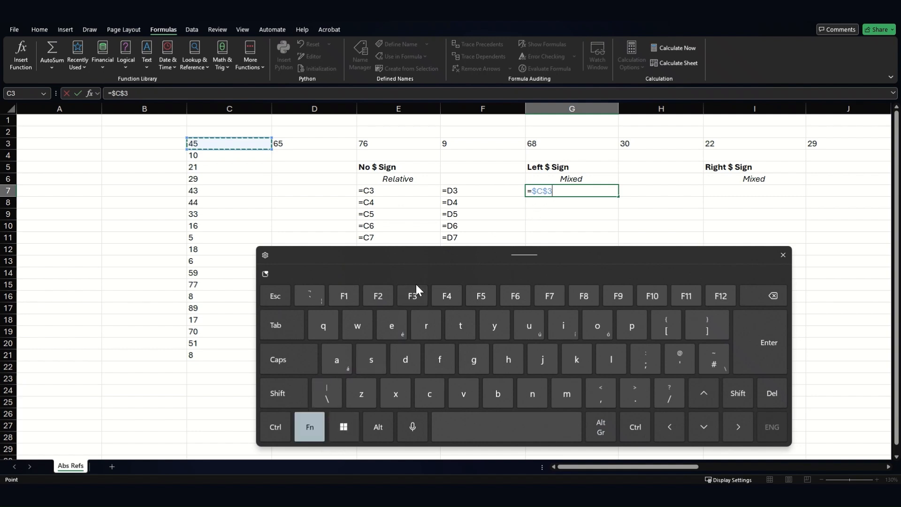
{"action": "left_click", "coordinate": [441, 298]}
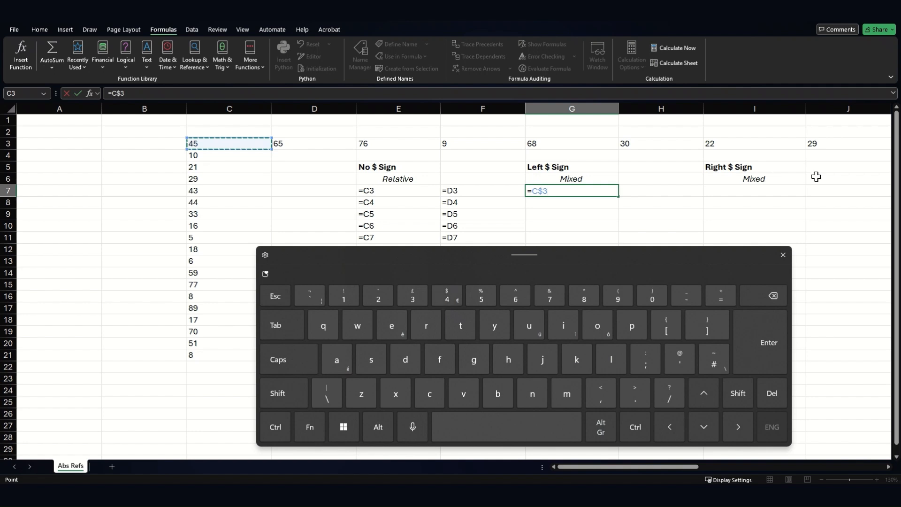
{"action": "left_click", "coordinate": [309, 424]}
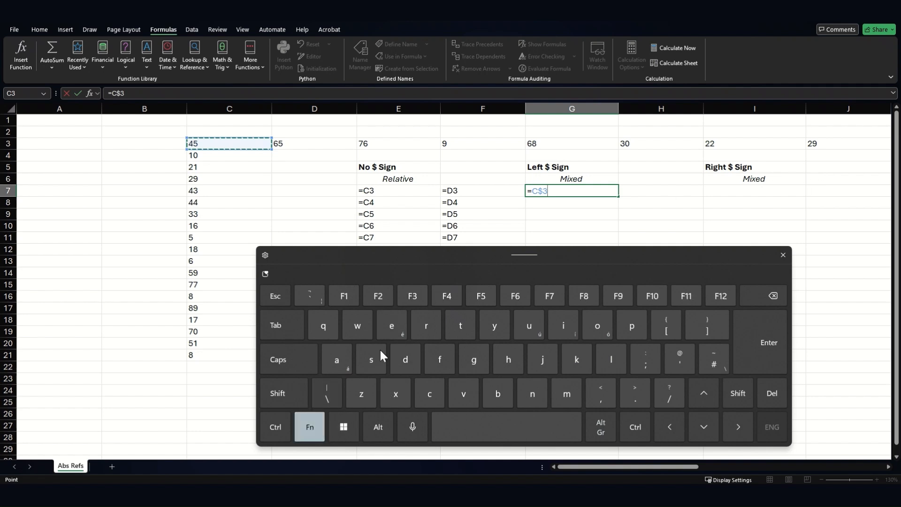
{"action": "left_click", "coordinate": [451, 290]}
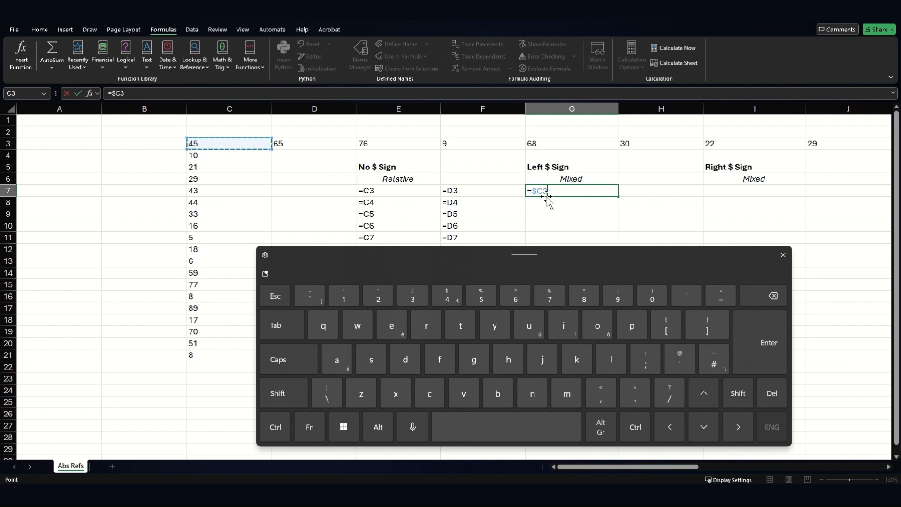
{"action": "left_click", "coordinate": [765, 350]}
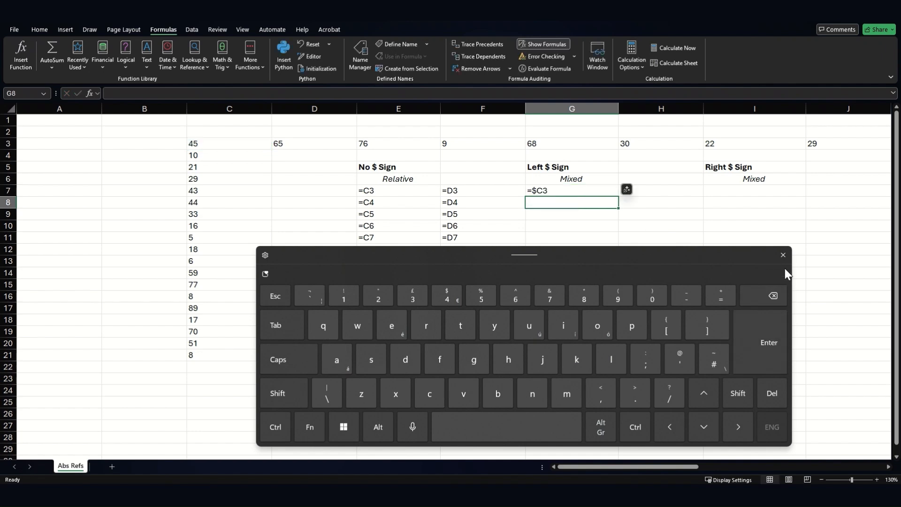
{"action": "left_click", "coordinate": [781, 255]}
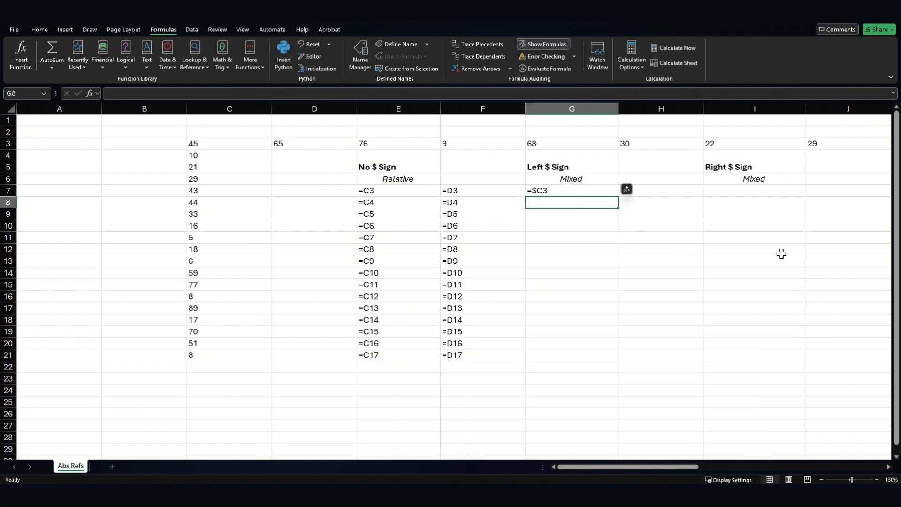
Step: Fill the G7 formula down to G21 and copy it across into column H
{"action": "double_click", "coordinate": [553, 190]}
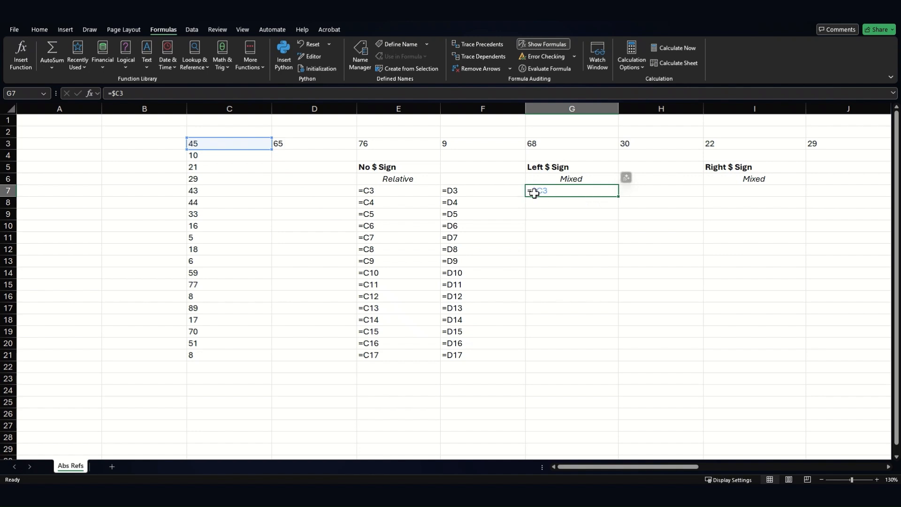
{"action": "left_click_drag", "start_coordinate": [618, 195], "coordinate": [588, 356]}
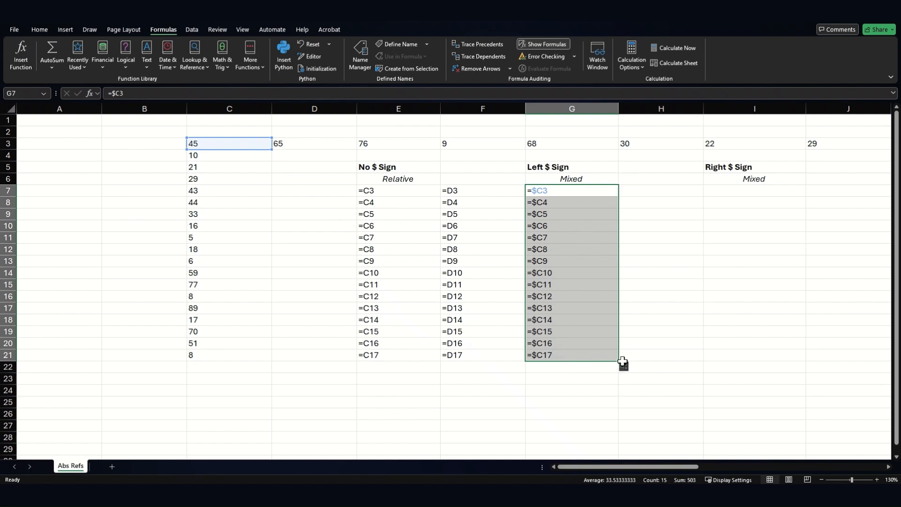
{"action": "left_click_drag", "start_coordinate": [622, 364], "coordinate": [686, 362]}
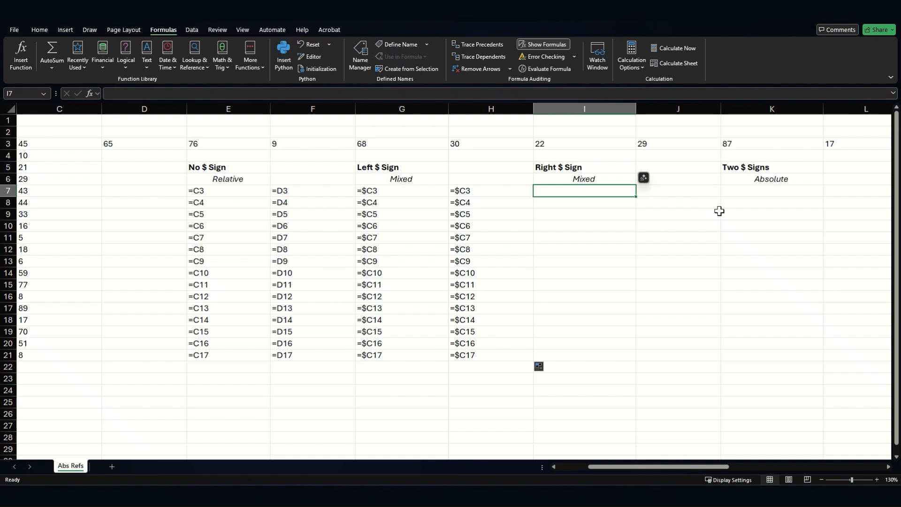
Step: Enter the formula =C$3 in I7 under Right $ Sign
{"action": "type", "text": "=C"}
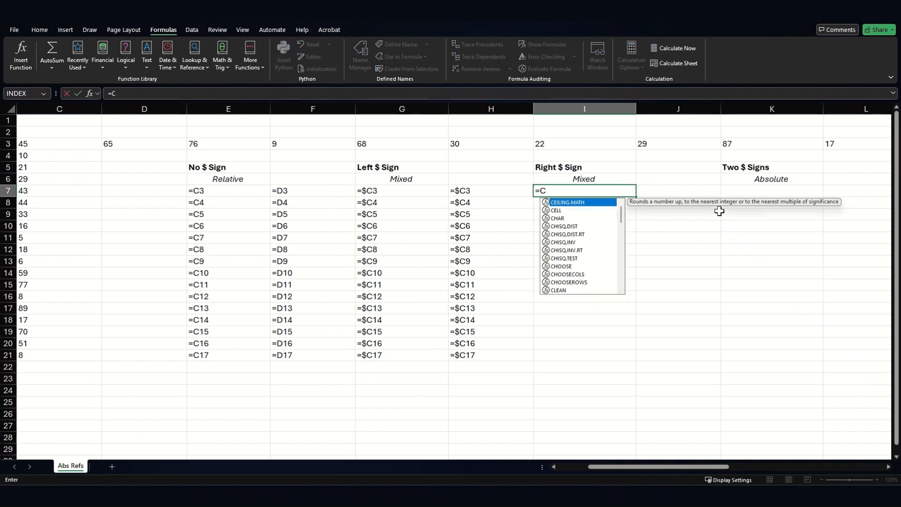
{"action": "type", "text": "$"}
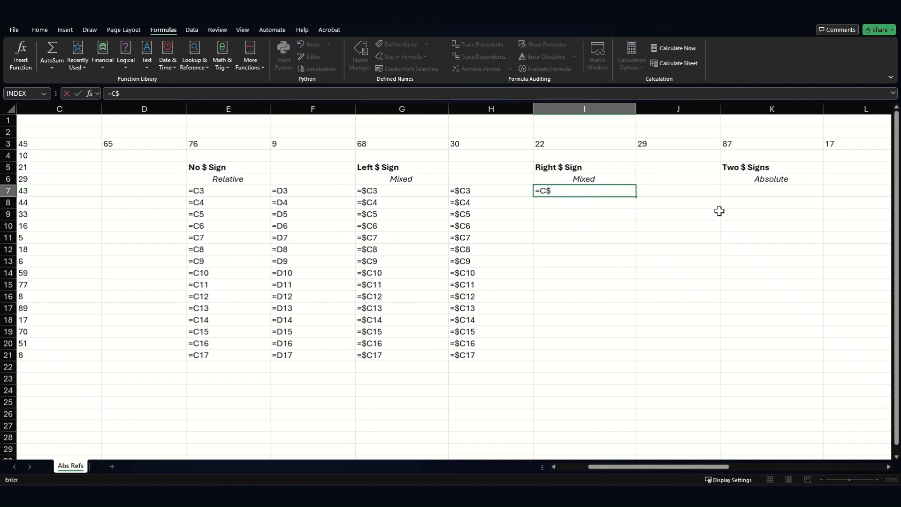
{"action": "type", "text": "3"}
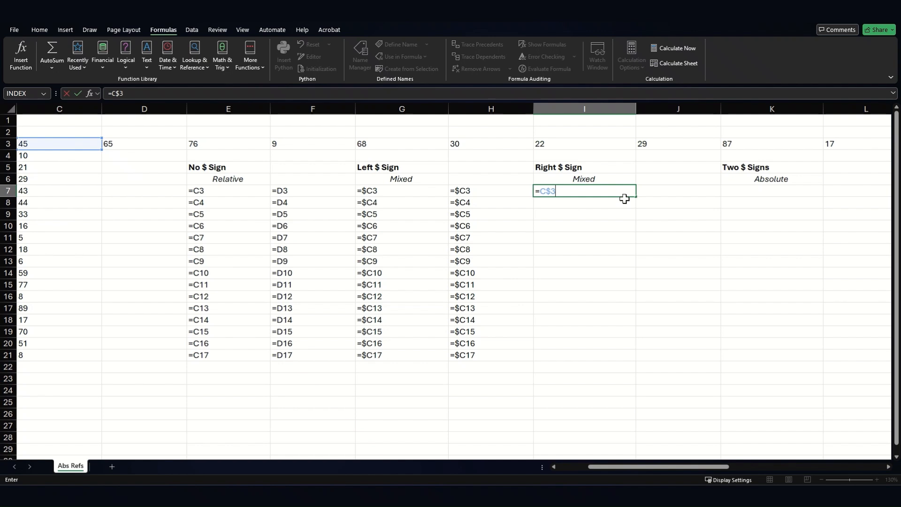
{"action": "key", "text": "Return"}
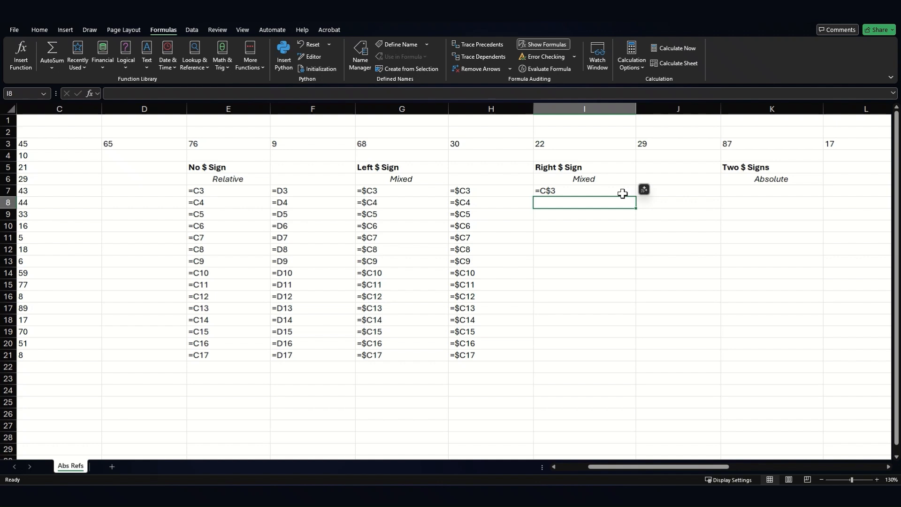
{"action": "double_click", "coordinate": [623, 193]}
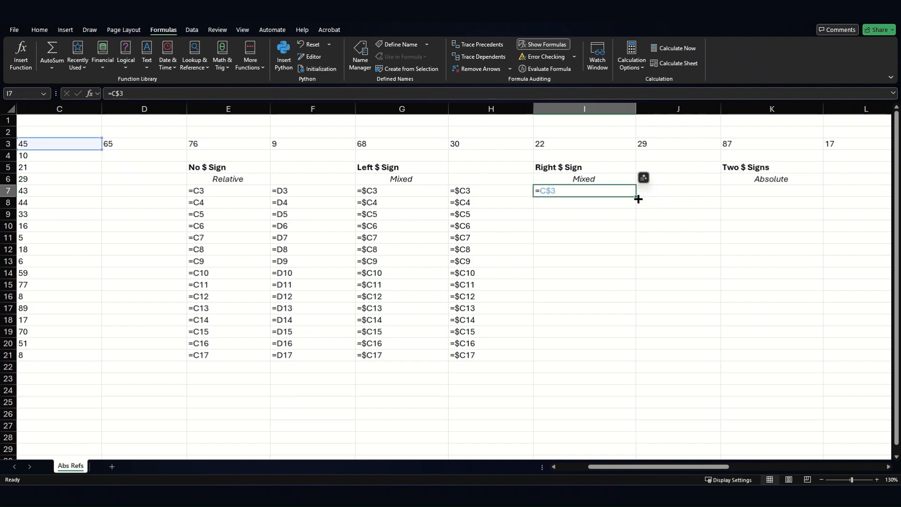
Step: Fill the I7 formula down to I21 and copy it across into column J
{"action": "left_click_drag", "start_coordinate": [638, 199], "coordinate": [638, 361]}
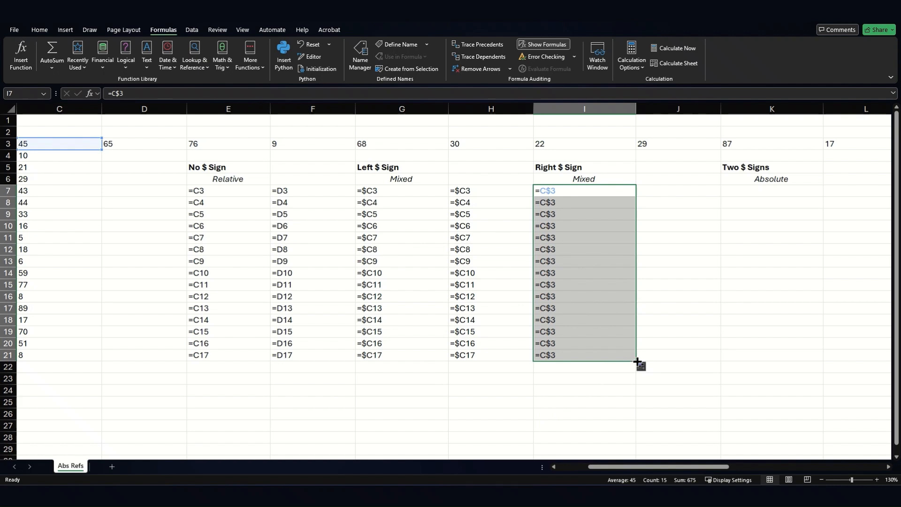
{"action": "left_click_drag", "start_coordinate": [636, 361], "coordinate": [701, 357]}
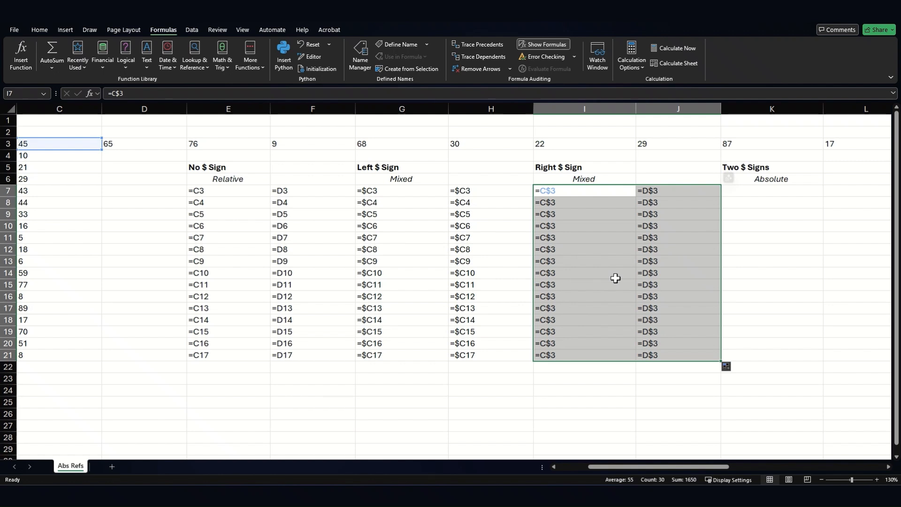
Step: Inspect the filled formulas in columns I and J one cell at a time
{"action": "left_click", "coordinate": [675, 223]}
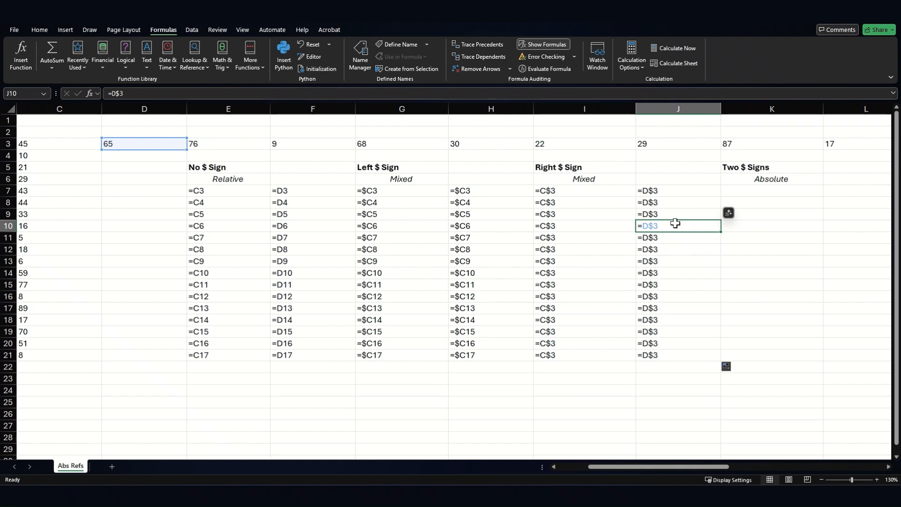
{"action": "left_click", "coordinate": [578, 251]}
{"action": "left_click", "coordinate": [674, 283]}
{"action": "left_click", "coordinate": [582, 293]}
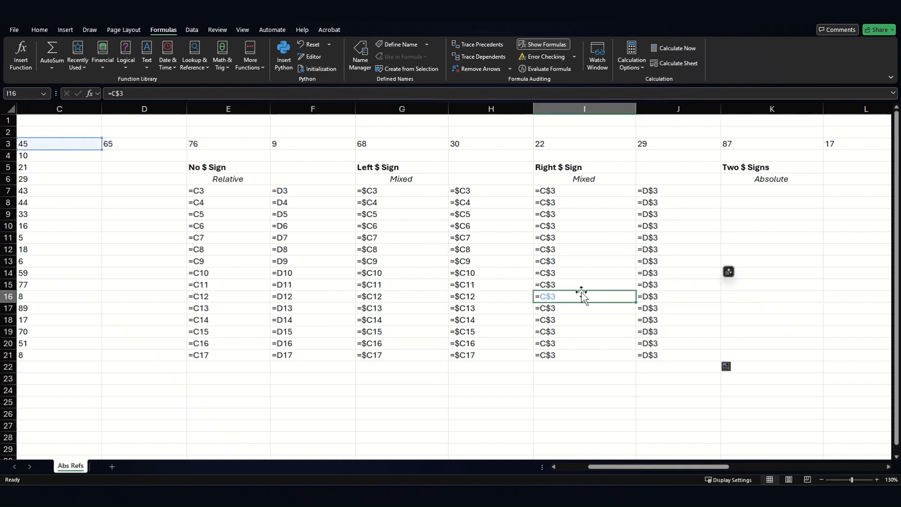
{"action": "left_click", "coordinate": [668, 219]}
{"action": "left_click", "coordinate": [577, 226]}
{"action": "left_click", "coordinate": [669, 259]}
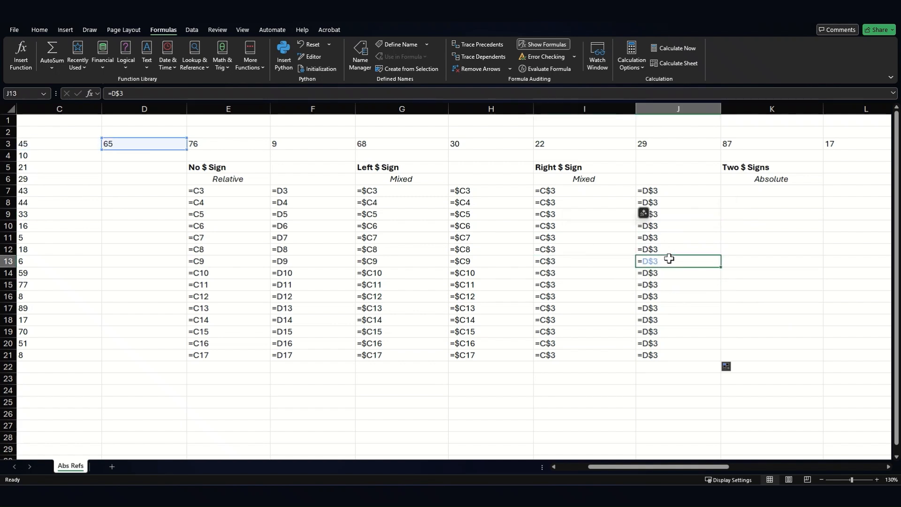
{"action": "left_click", "coordinate": [584, 311]}
{"action": "left_click", "coordinate": [648, 303]}
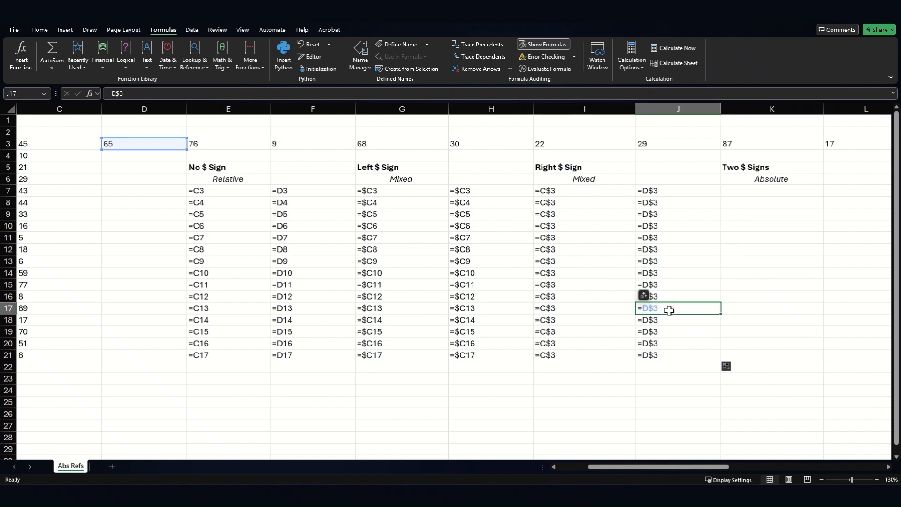
{"action": "left_click", "coordinate": [542, 249]}
{"action": "left_click", "coordinate": [639, 225]}
{"action": "left_click", "coordinate": [589, 212]}
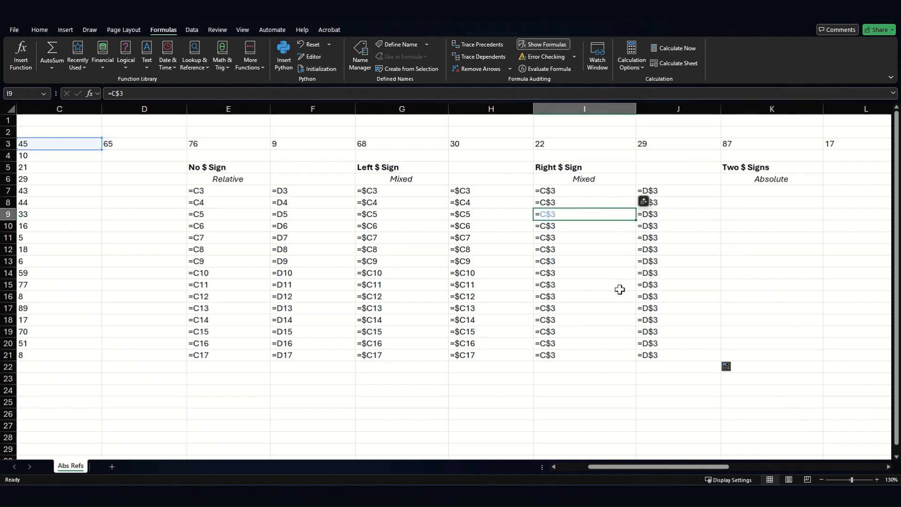
{"action": "left_click", "coordinate": [625, 289]}
{"action": "left_click", "coordinate": [647, 296]}
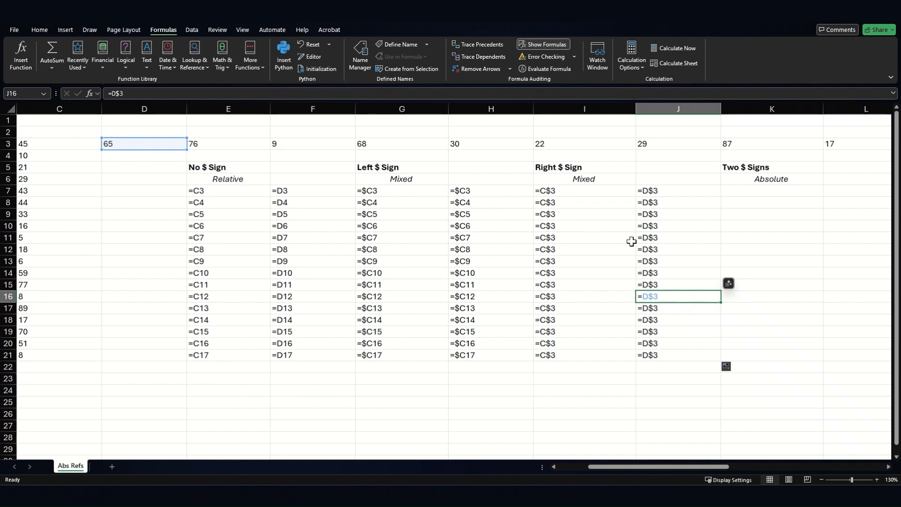
Step: Enter the formula =$C$3 in K7 under Two $ Signs
{"action": "left_click", "coordinate": [760, 192]}
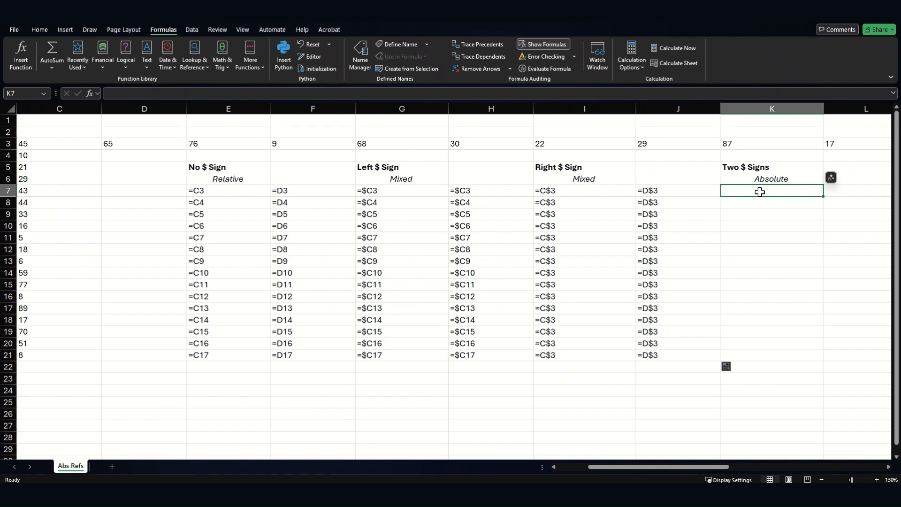
{"action": "type", "text": "="}
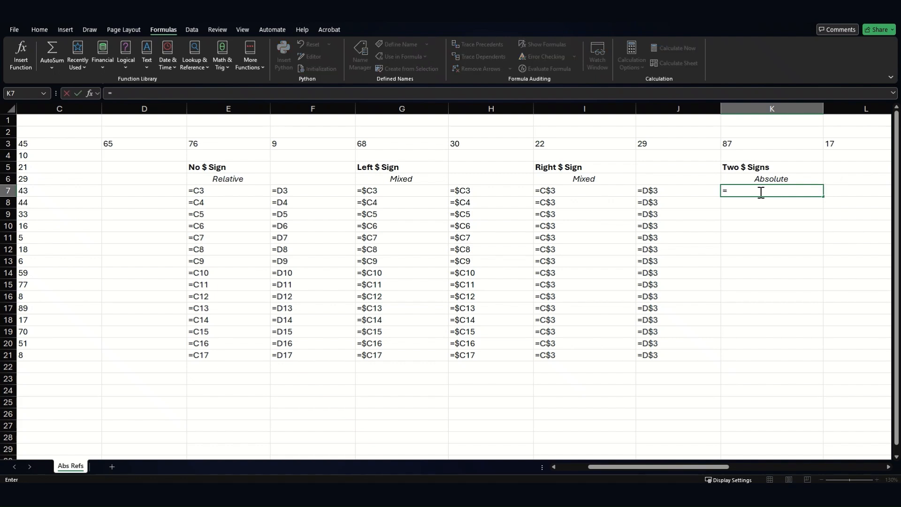
{"action": "type", "text": "$C$3"}
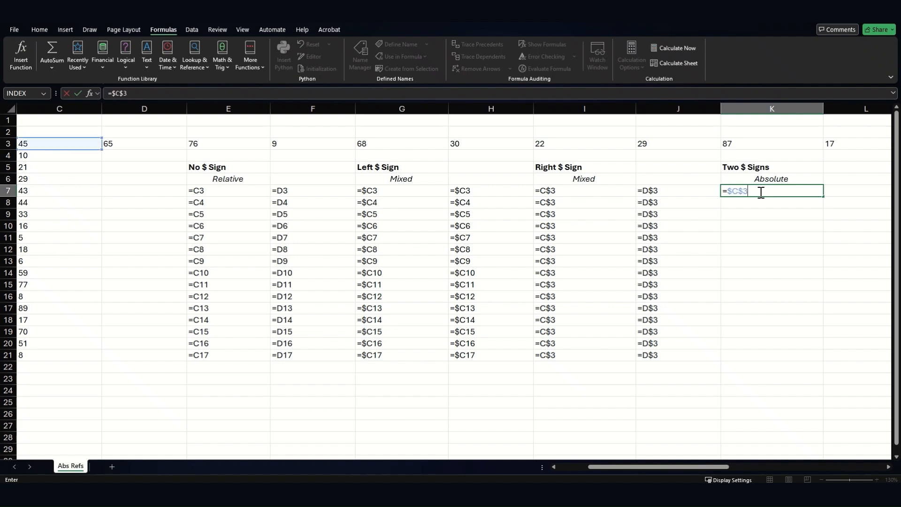
{"action": "key", "text": "Return"}
Step: Fill the K7 formula down to row 21 and across to column M, reviewing the copied cells
{"action": "left_click", "coordinate": [760, 191]}
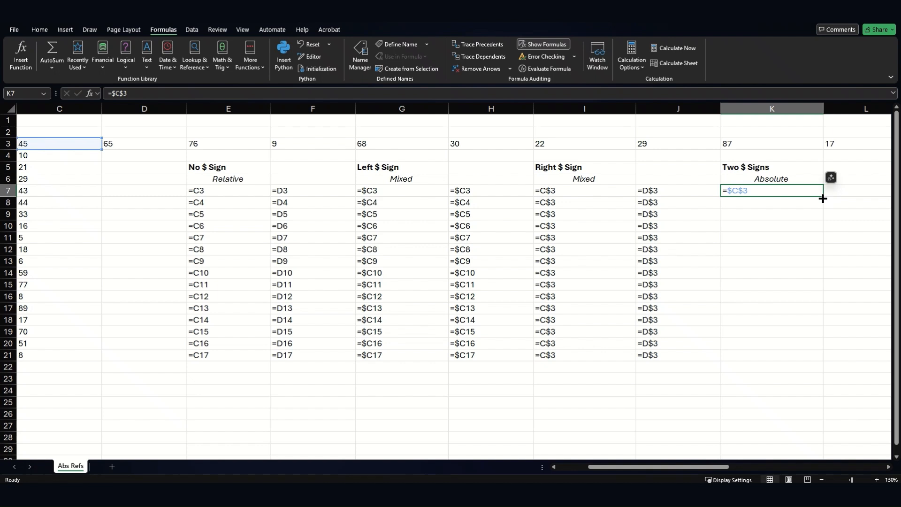
{"action": "left_click_drag", "start_coordinate": [823, 196], "coordinate": [680, 369]}
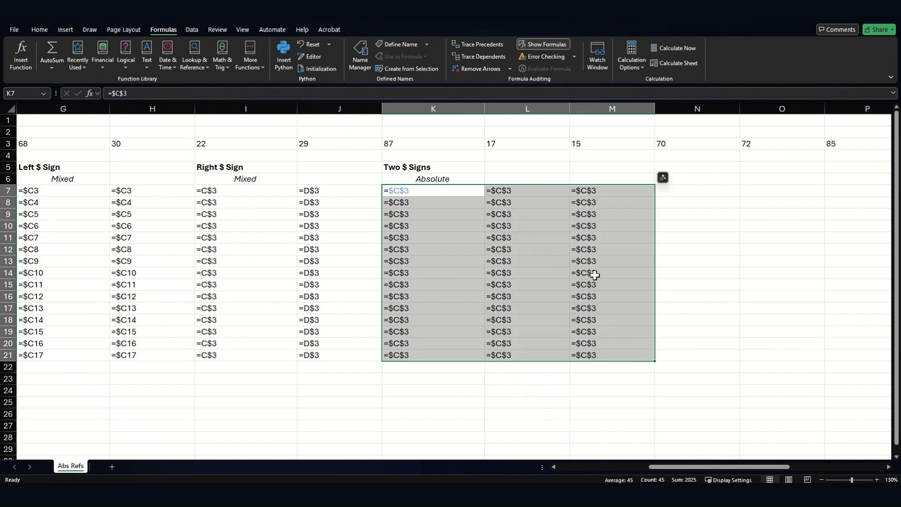
{"action": "left_click", "coordinate": [497, 192]}
{"action": "left_click", "coordinate": [443, 191]}
{"action": "left_click", "coordinate": [442, 249]}
{"action": "left_click", "coordinate": [454, 320]}
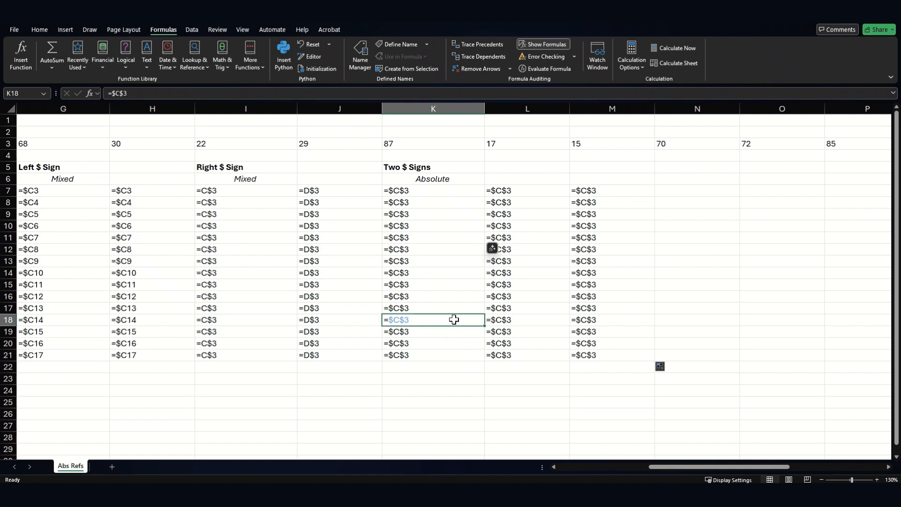
{"action": "left_click", "coordinate": [559, 356]}
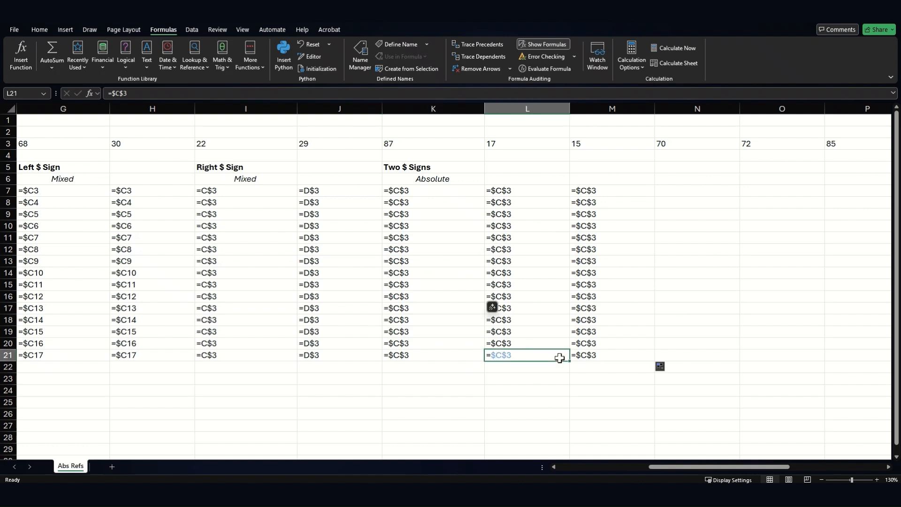
{"action": "left_click", "coordinate": [432, 190]}
{"action": "left_click", "coordinate": [563, 308]}
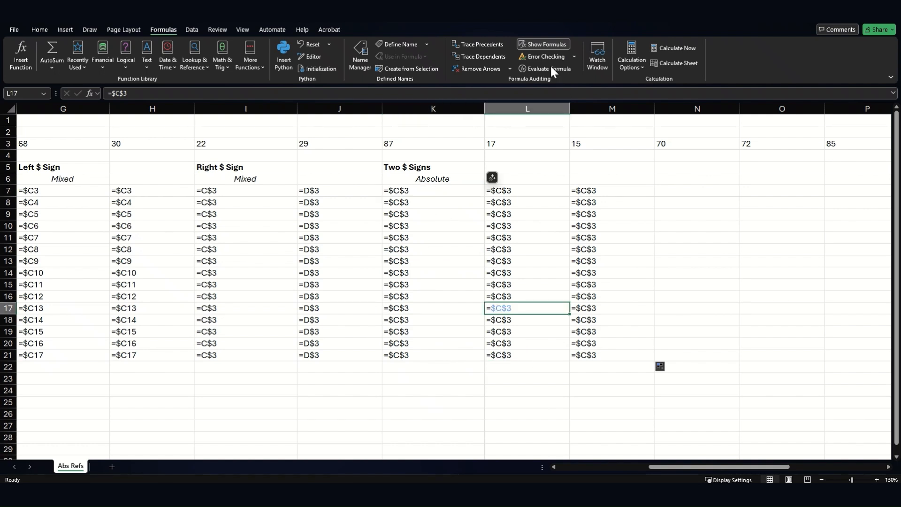
Step: Turn off formula display and change the value in C3 to 79
{"action": "left_click", "coordinate": [532, 46]}
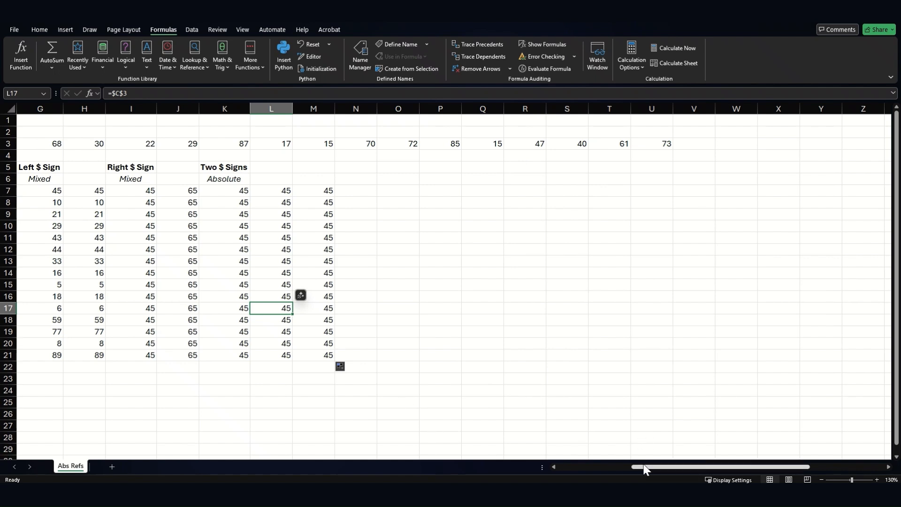
{"action": "left_click_drag", "start_coordinate": [646, 468], "coordinate": [563, 469]}
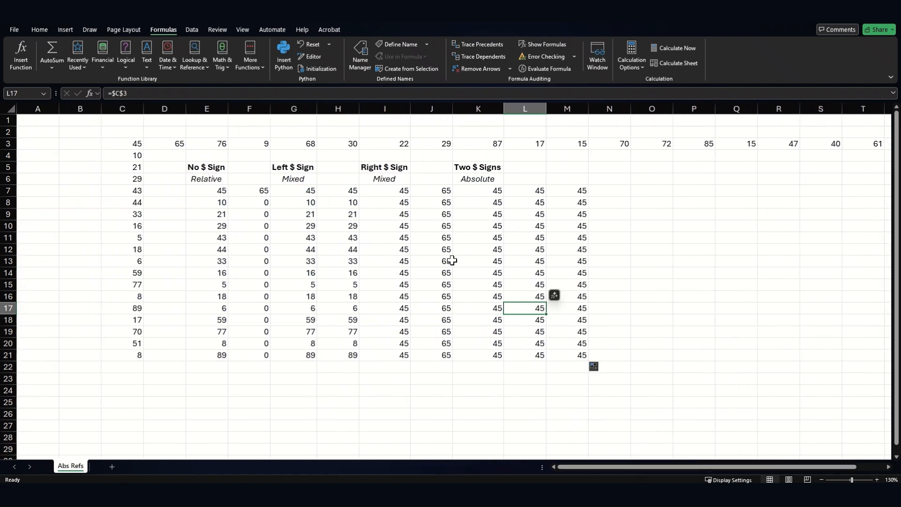
{"action": "left_click", "coordinate": [130, 144]}
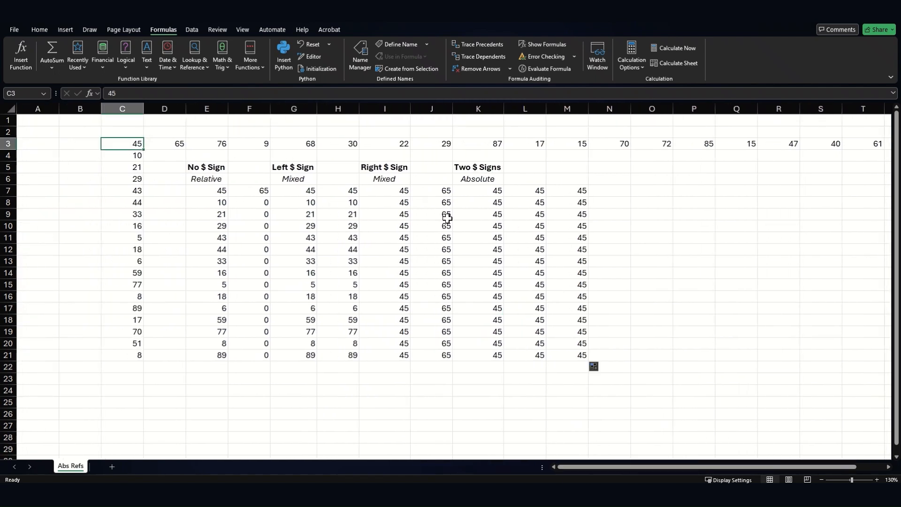
{"action": "type", "text": "79"}
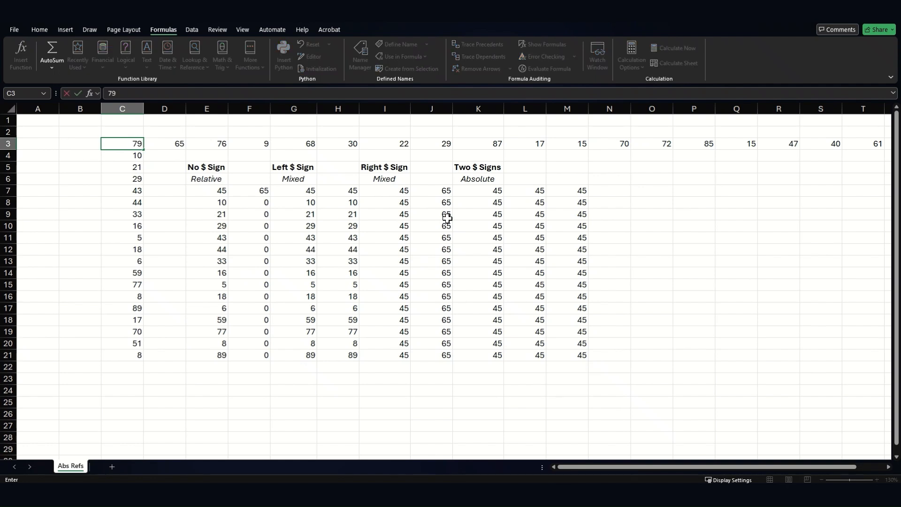
{"action": "key", "text": "Return"}
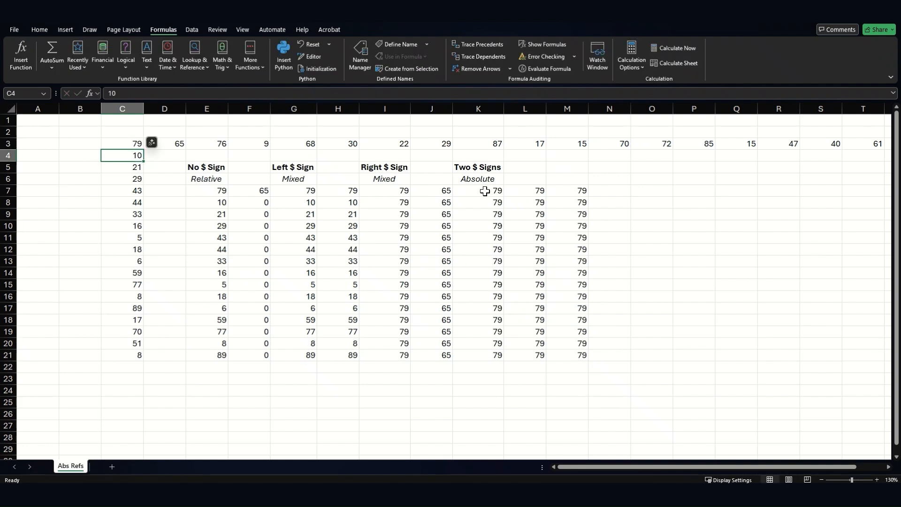
Step: Copy the absolute-reference formula in K7
{"action": "left_click_drag", "start_coordinate": [485, 191], "coordinate": [562, 356]}
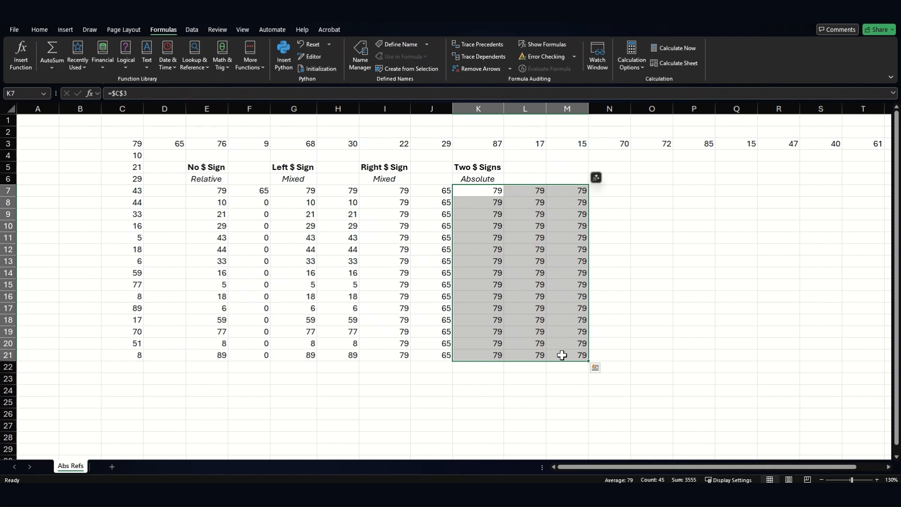
{"action": "left_click", "coordinate": [490, 192]}
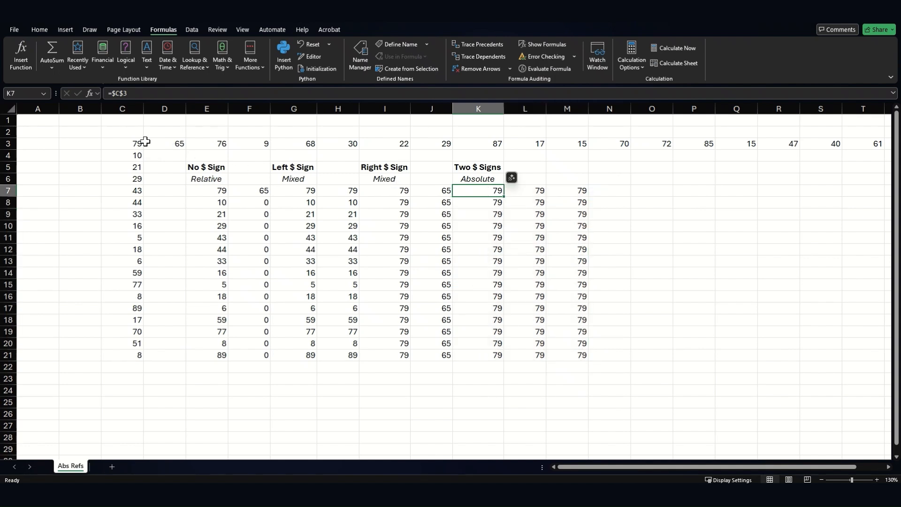
{"action": "left_click", "coordinate": [113, 144]}
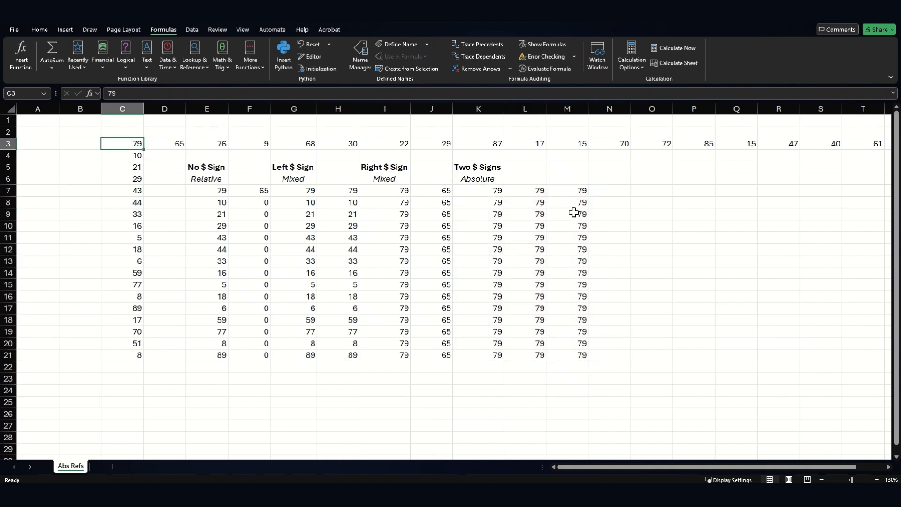
{"action": "left_click", "coordinate": [494, 188]}
{"action": "key", "text": "ctrl+c"}
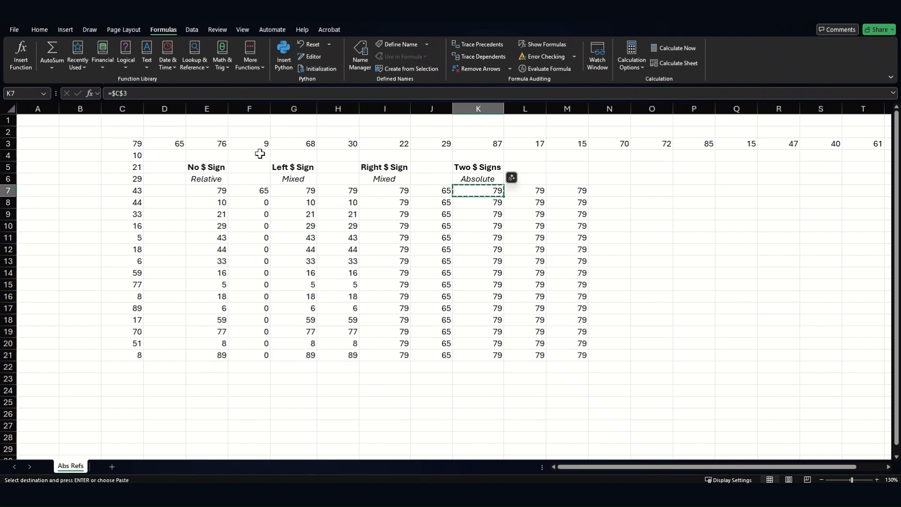
Step: Paste the copied K7 formula into F2, J1, P10, F25 and A13
{"action": "left_click", "coordinate": [253, 133]}
{"action": "key", "text": "ctrl+v"}
{"action": "left_click", "coordinate": [446, 123]}
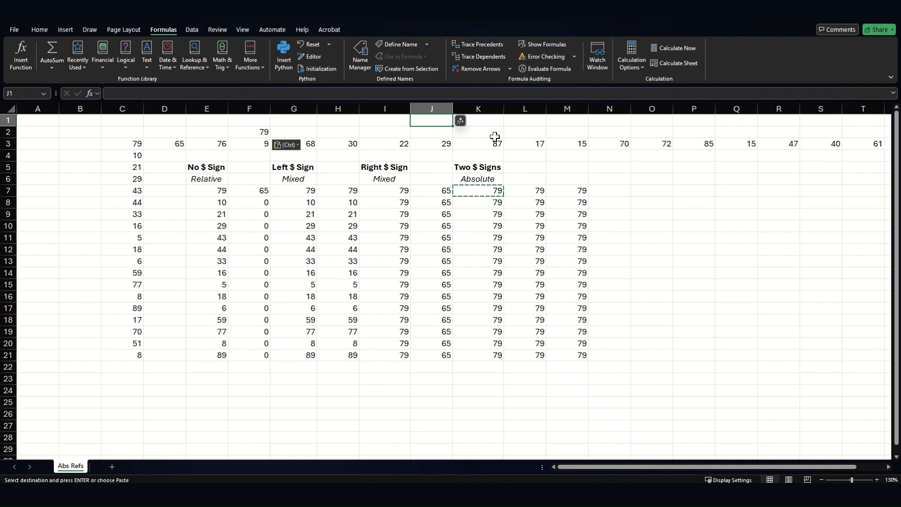
{"action": "key", "text": "ctrl+v"}
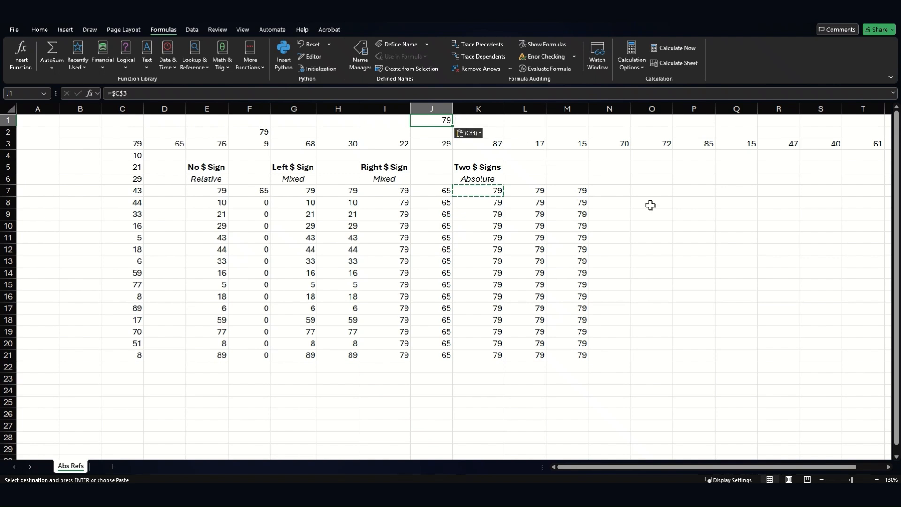
{"action": "left_click", "coordinate": [674, 223]}
{"action": "key", "text": "ctrl+v"}
{"action": "left_click", "coordinate": [253, 404]}
{"action": "key", "text": "ctrl+v"}
{"action": "left_click", "coordinate": [55, 260]}
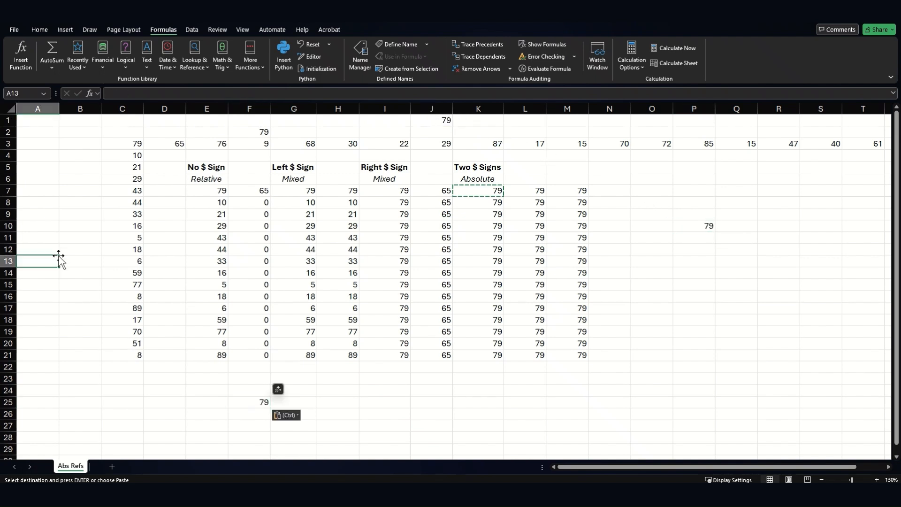
{"action": "key", "text": "ctrl+v"}
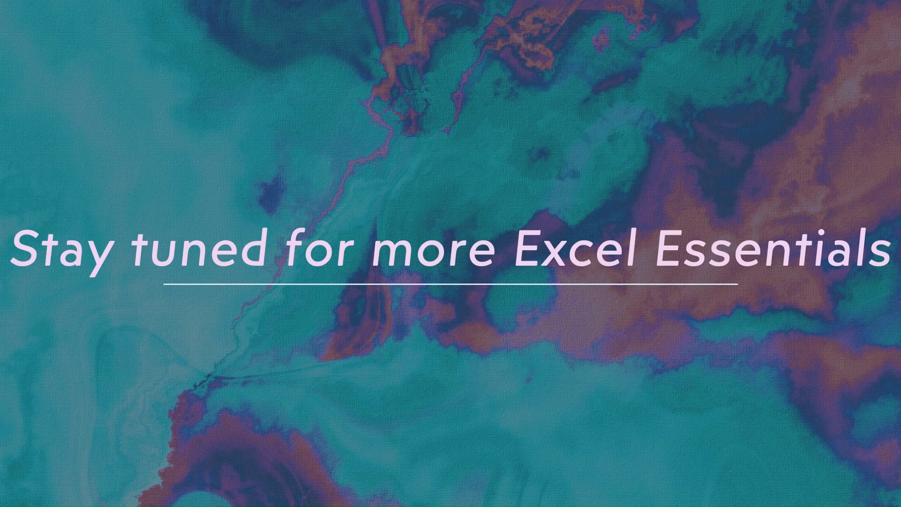